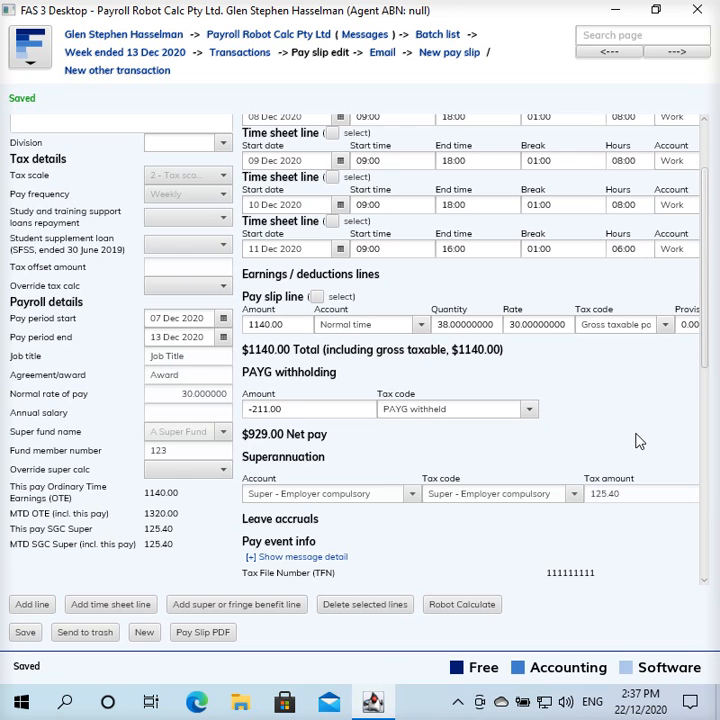
Leave the pay slip and open the Time and a half account from the company's account list
scroll(639, 441, up, 1)
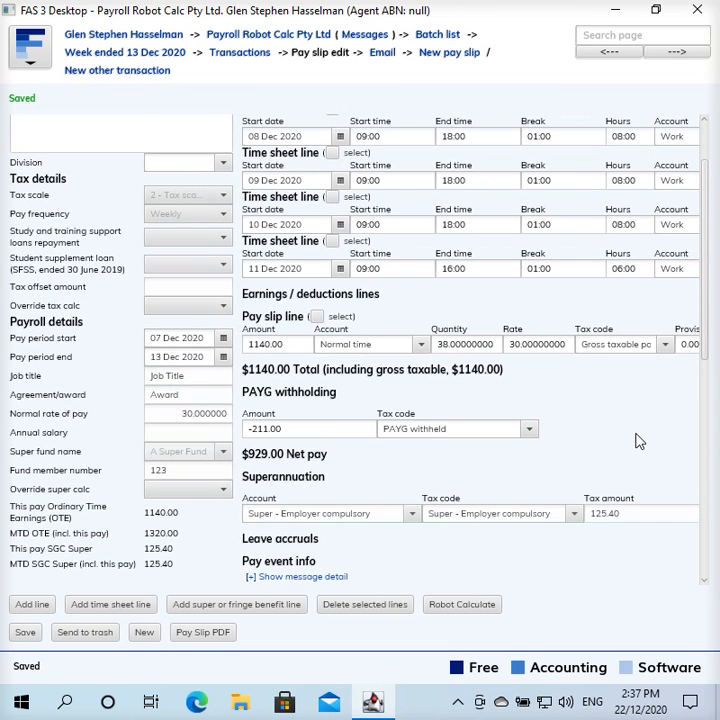
scroll(639, 441, up, 4)
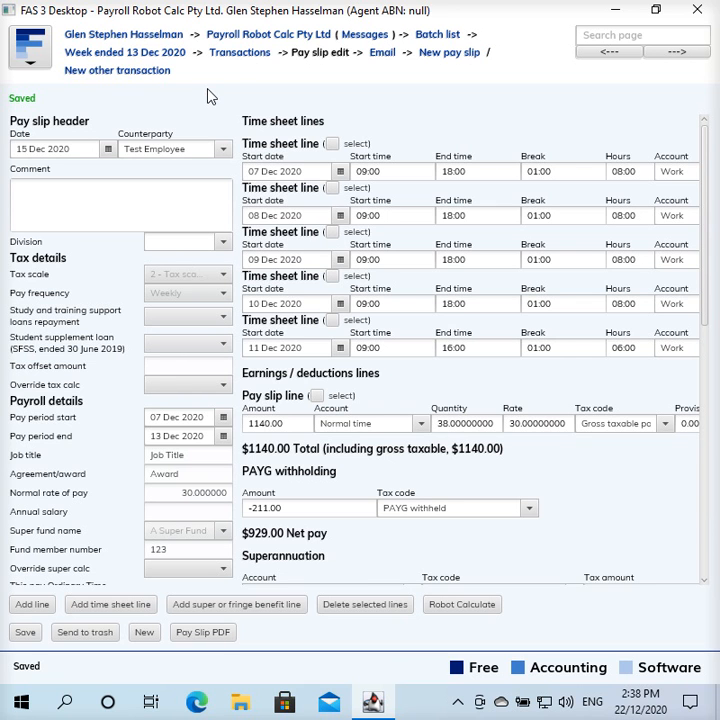
click(297, 36)
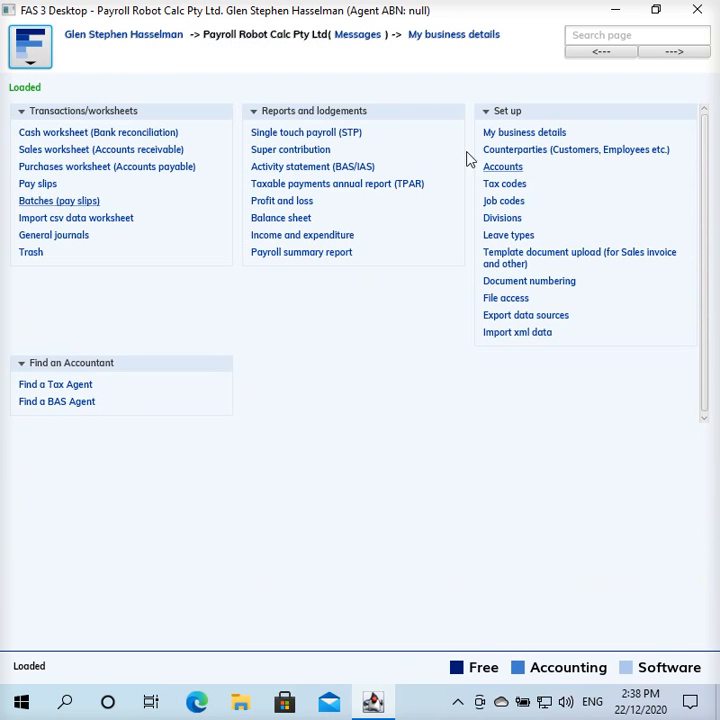
click(505, 169)
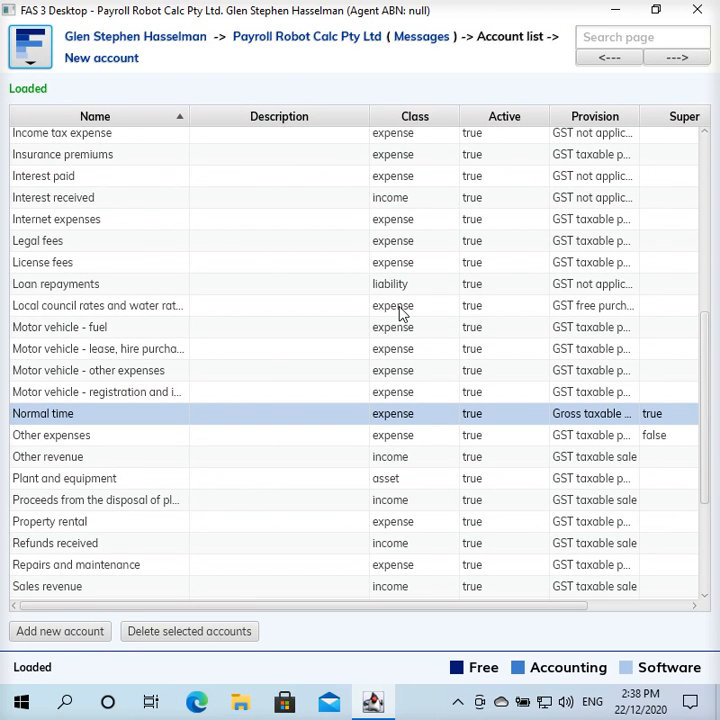
scroll(330, 420, down, 3)
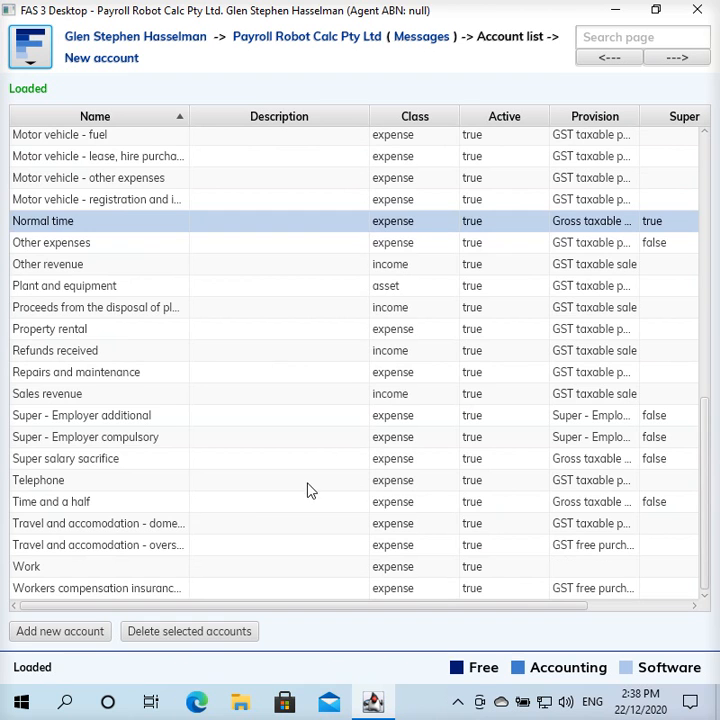
click(104, 508)
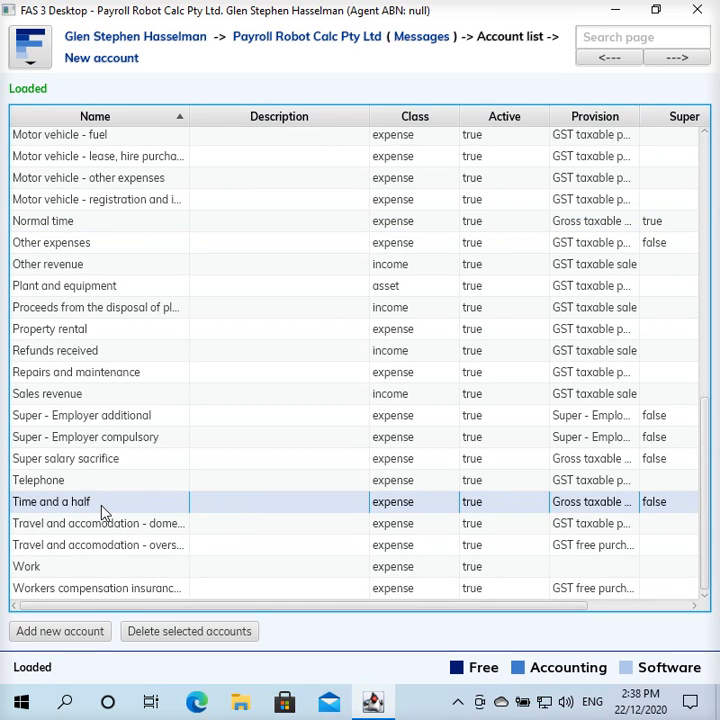
double_click(104, 510)
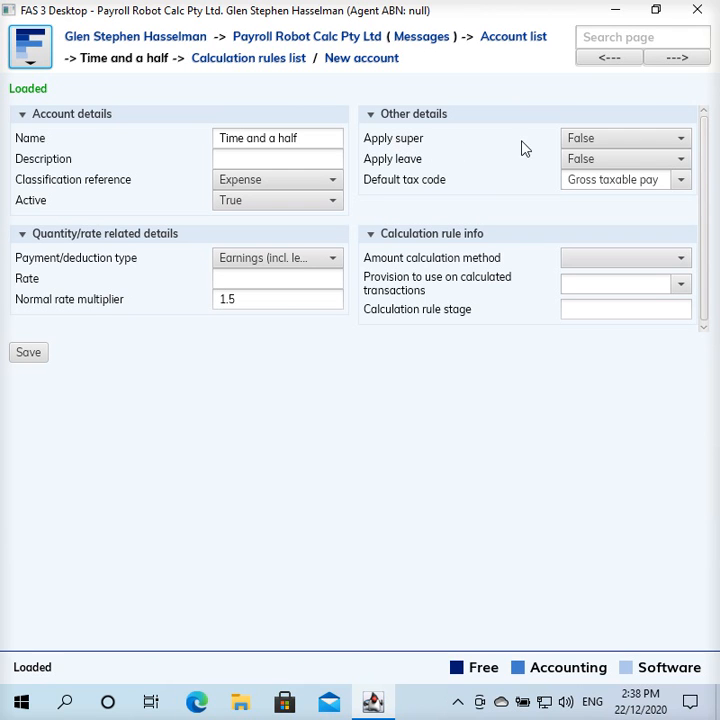
click(241, 299)
drag(241, 299, 205, 304)
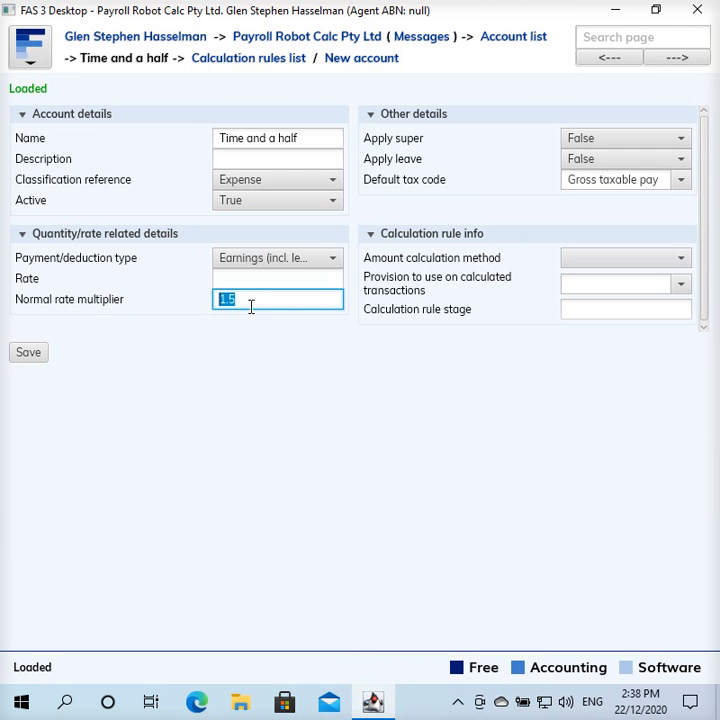
click(256, 301)
drag(254, 301, 212, 298)
click(250, 298)
Set the provision to use on calculated transactions to Gross taxable pay and save the account
click(568, 283)
text(go)
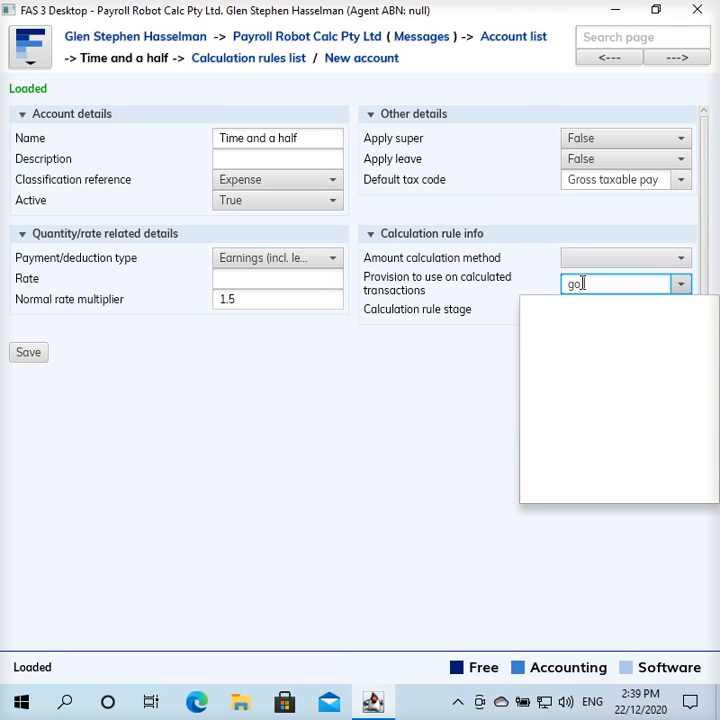
key(BackSpace)
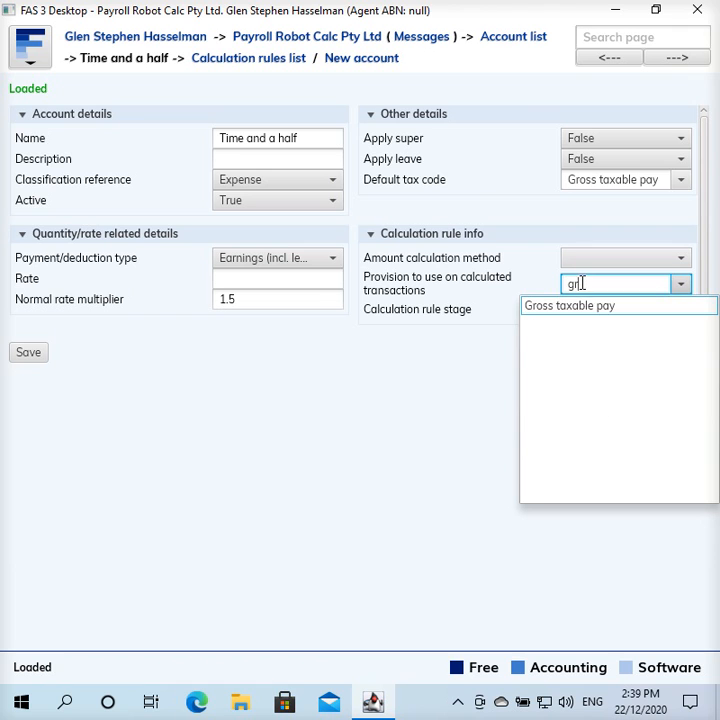
text(ro)
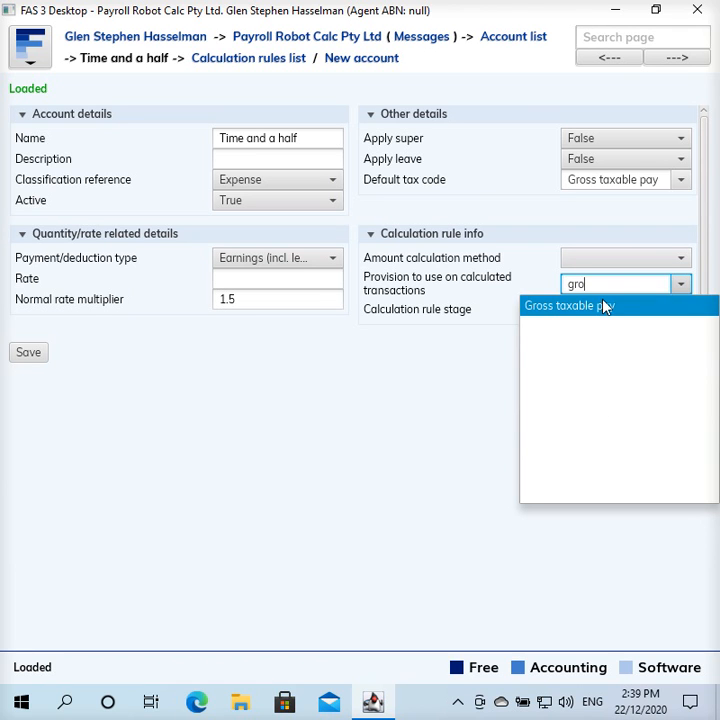
click(604, 306)
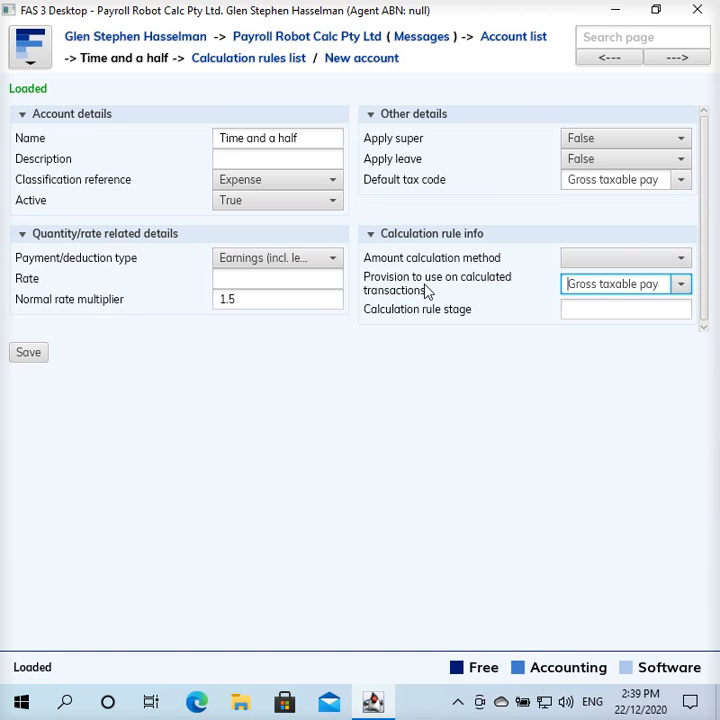
click(42, 359)
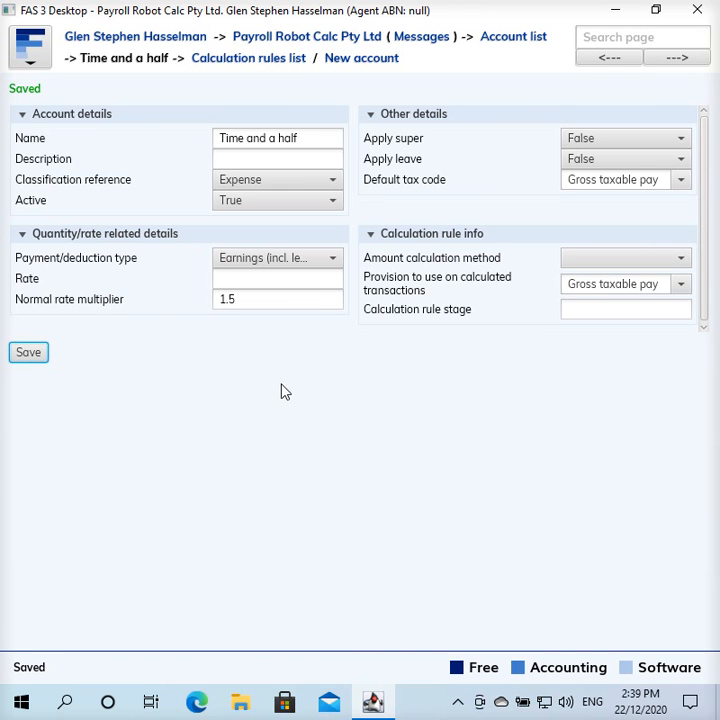
Create a calculation rule for the Time and a half account named "T&1/2 - Mon - Thu" with roster days 1-4
click(296, 60)
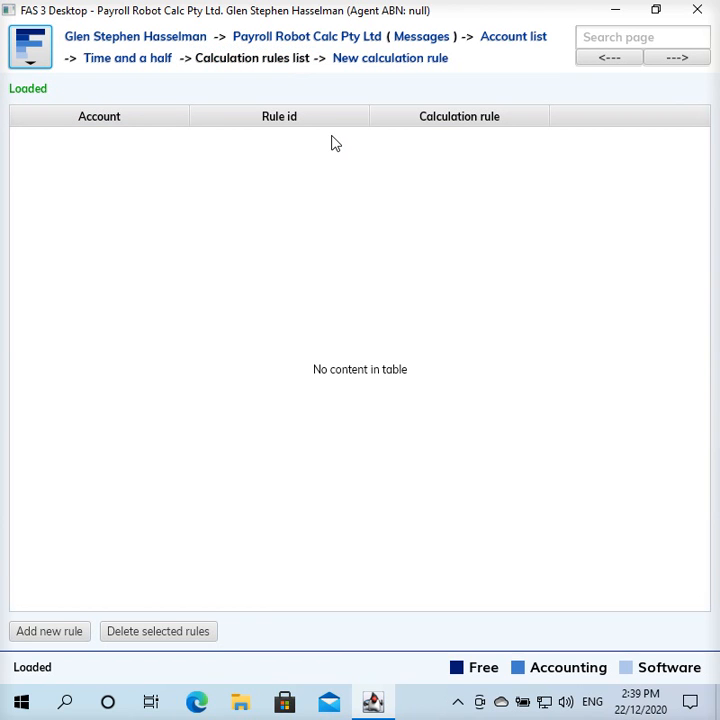
click(408, 64)
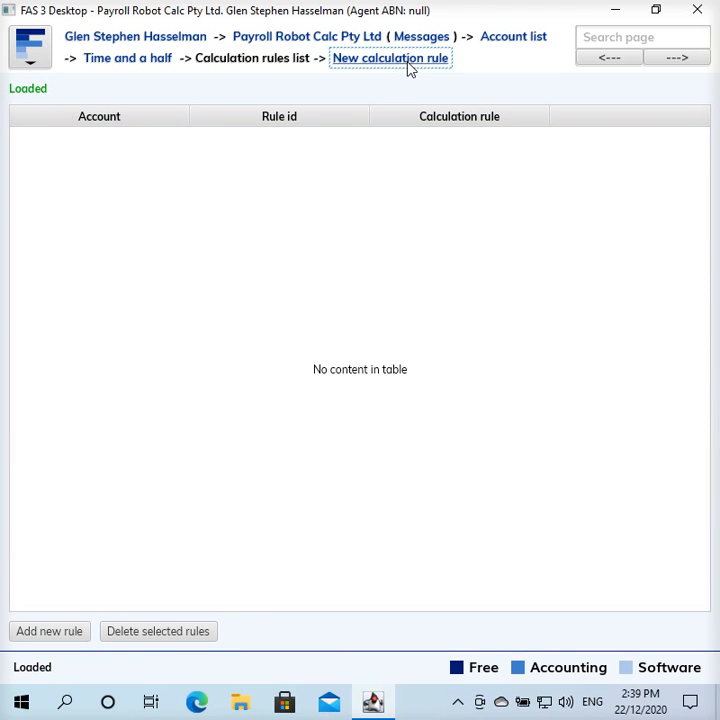
click(298, 137)
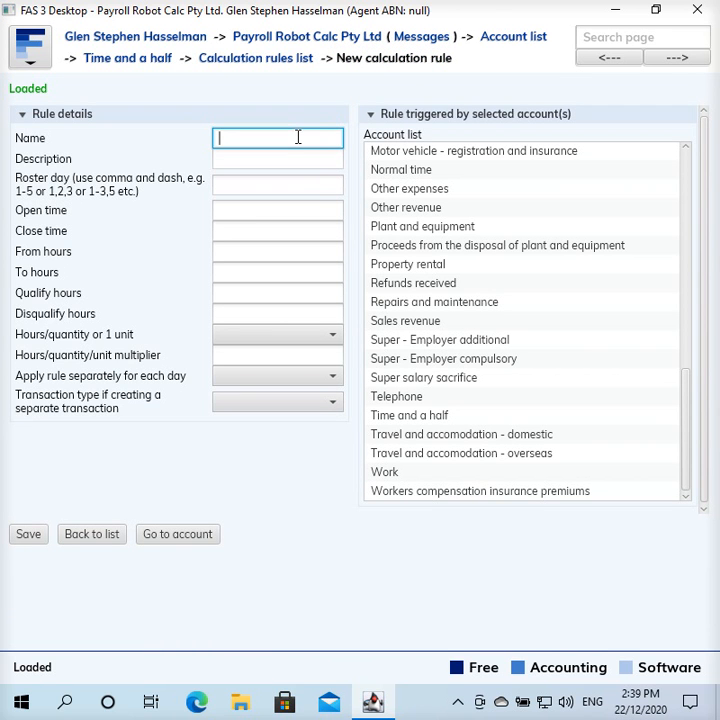
text(T)
text(im)
key(BackSpace)
key(BackSpace)
text(&1/2 - Mon - Thu)
click(258, 191)
text(1-4)
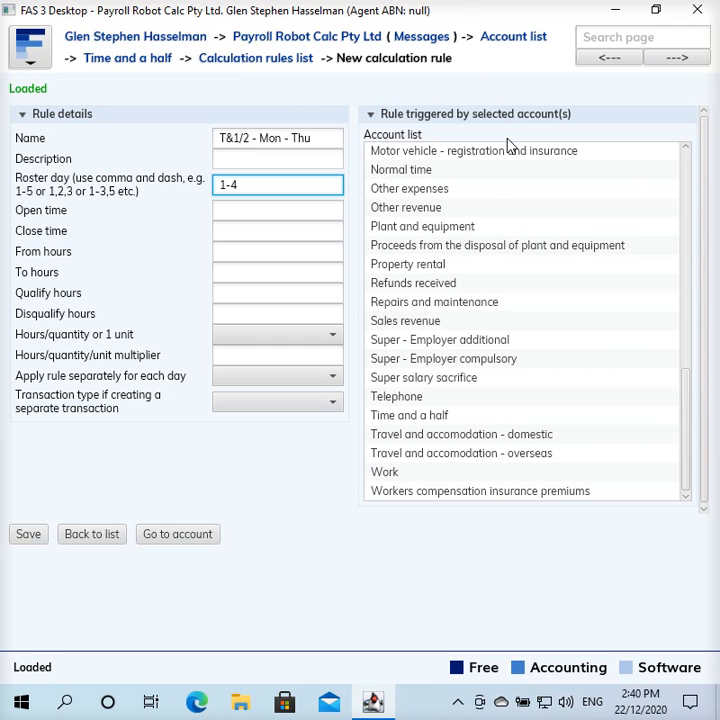
Have the Monday to Thursday rule triggered by the Work account, from hours 08:00 to hours 10:00
click(419, 475)
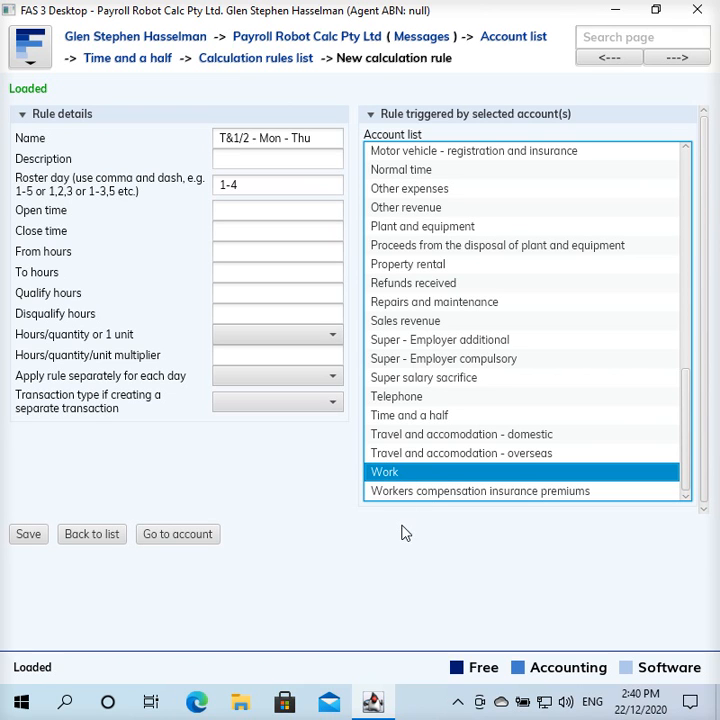
click(253, 251)
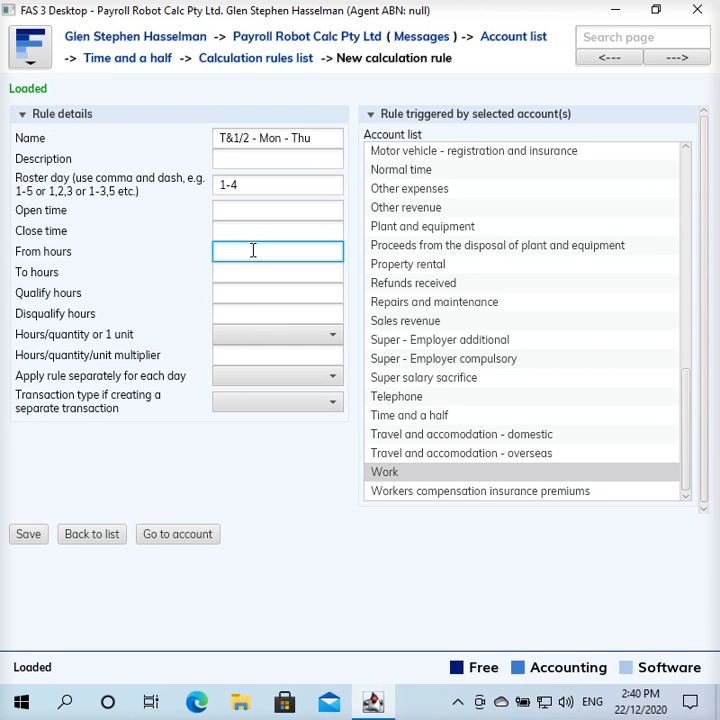
text(08:00)
click(277, 273)
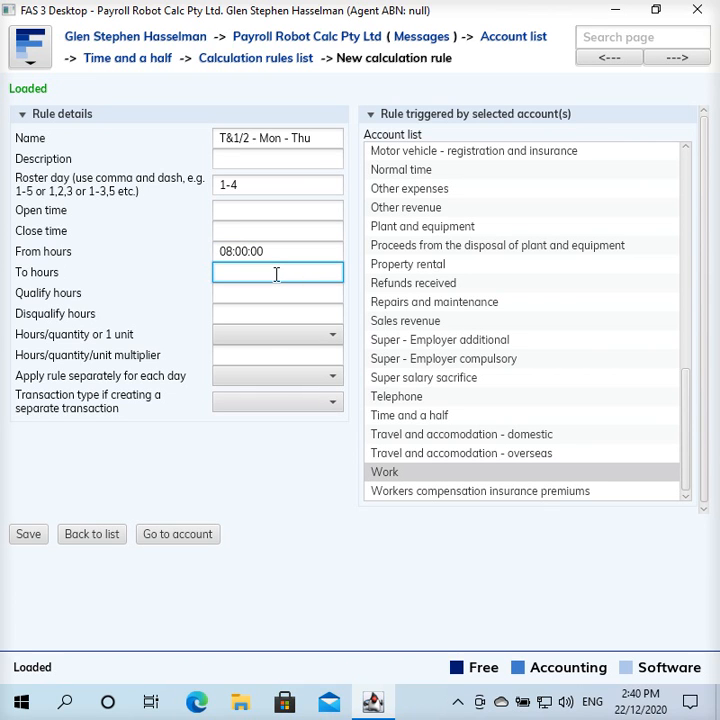
text(10:00)
key(Tab)
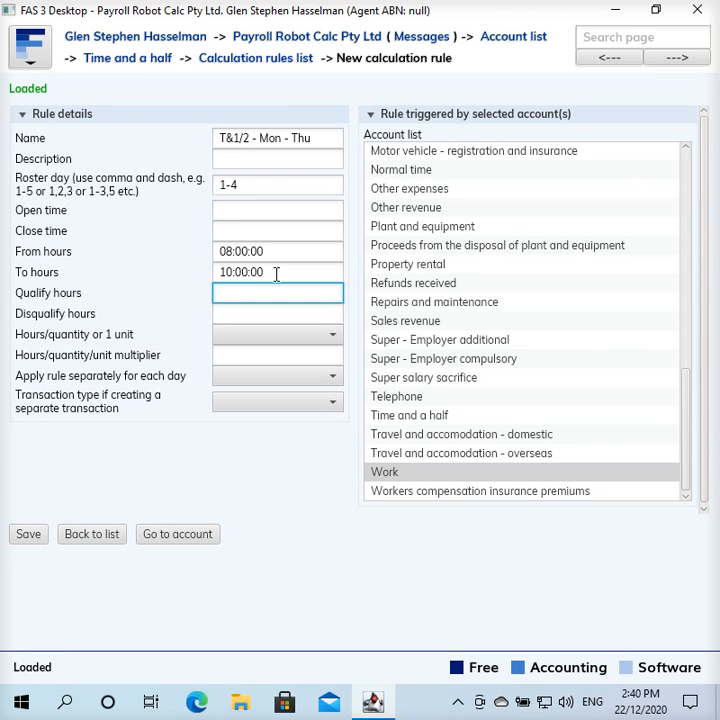
click(276, 275)
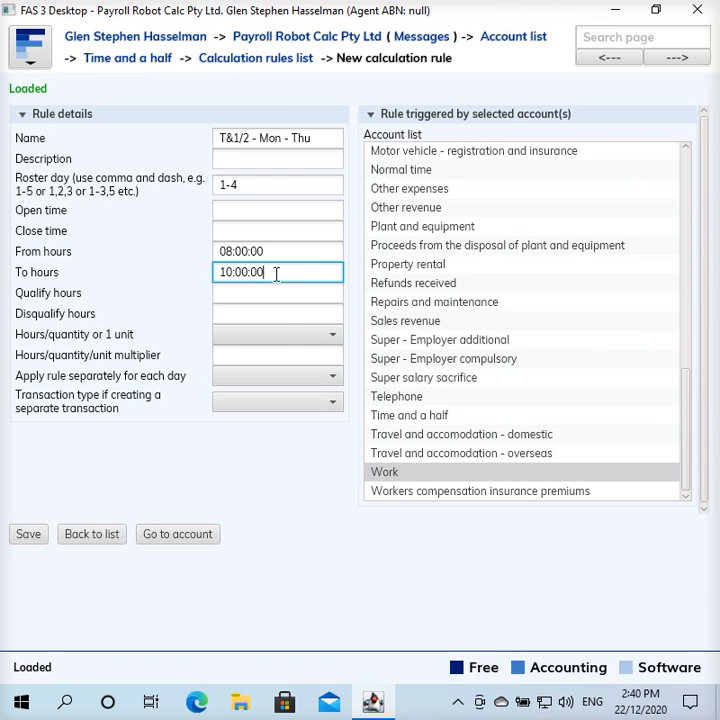
Base the rule on "Hours/quantity of matched rule" with multiplier 1, apply it separately for each day, and save it
click(274, 341)
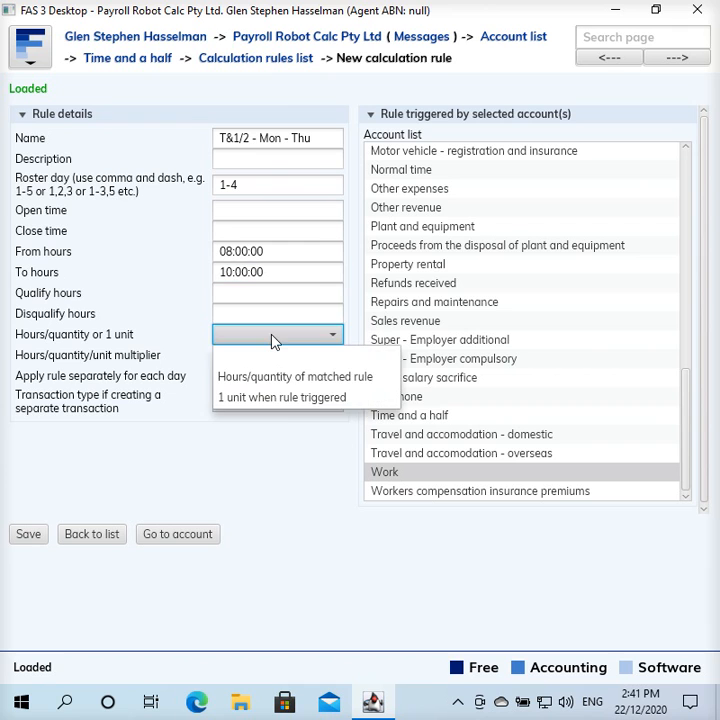
click(293, 385)
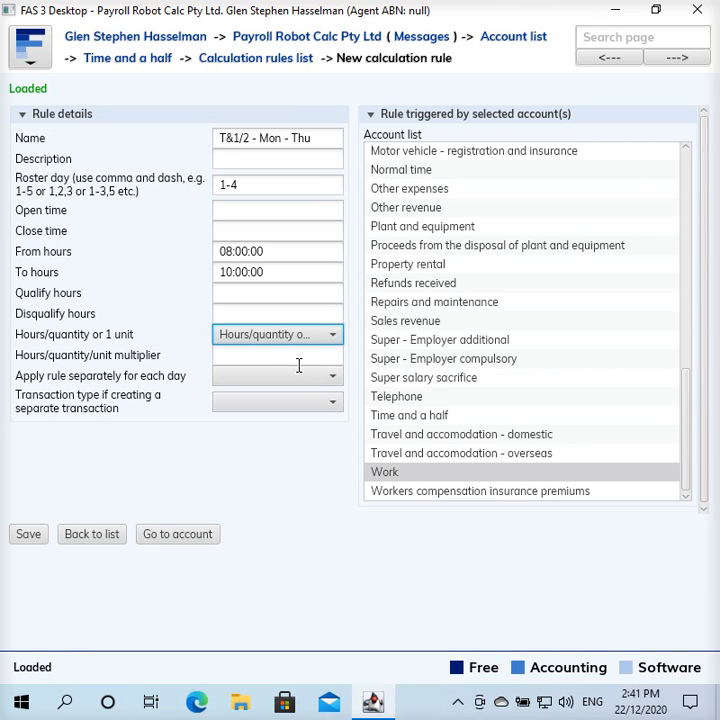
click(305, 359)
text(1)
key(Tab)
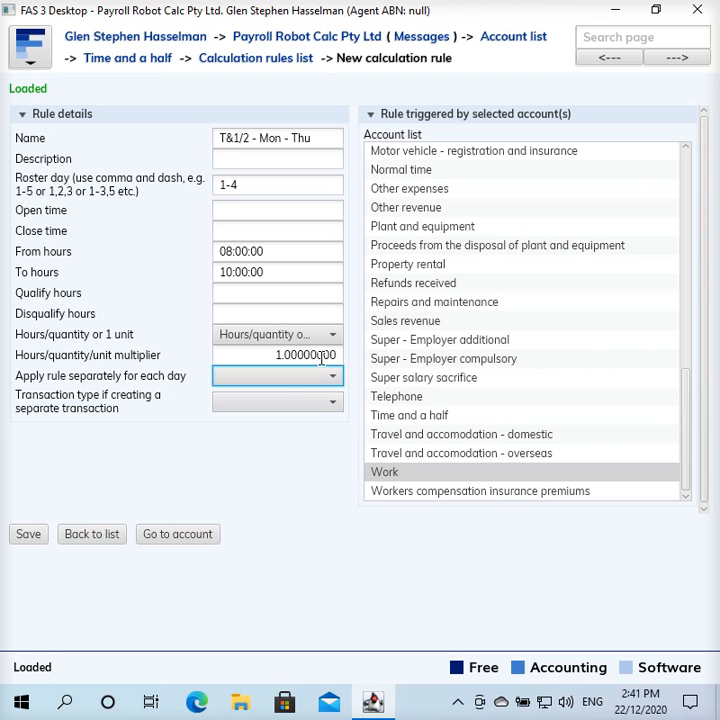
click(283, 379)
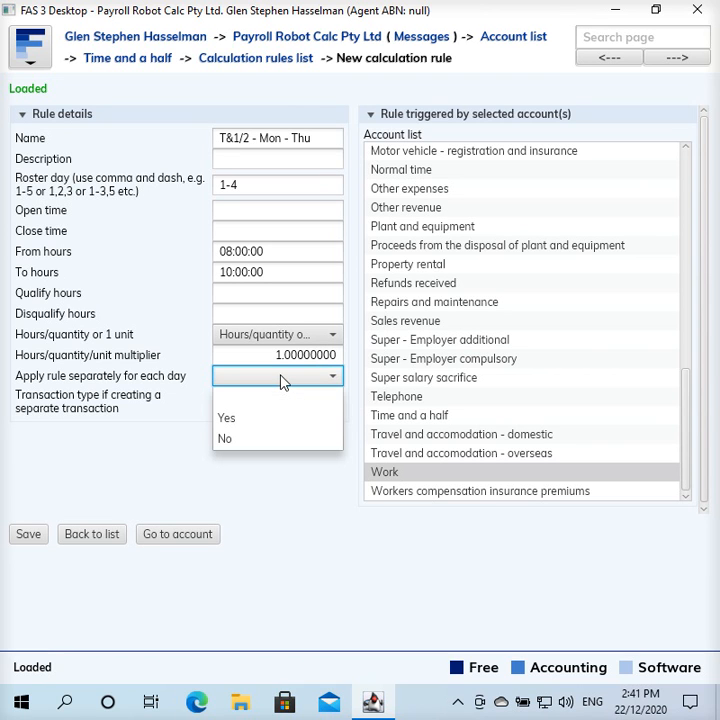
click(277, 417)
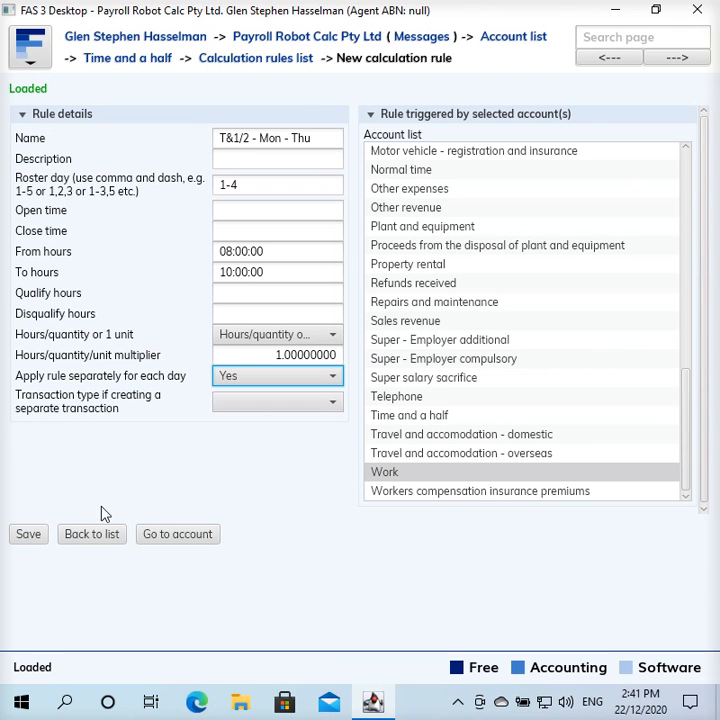
click(37, 537)
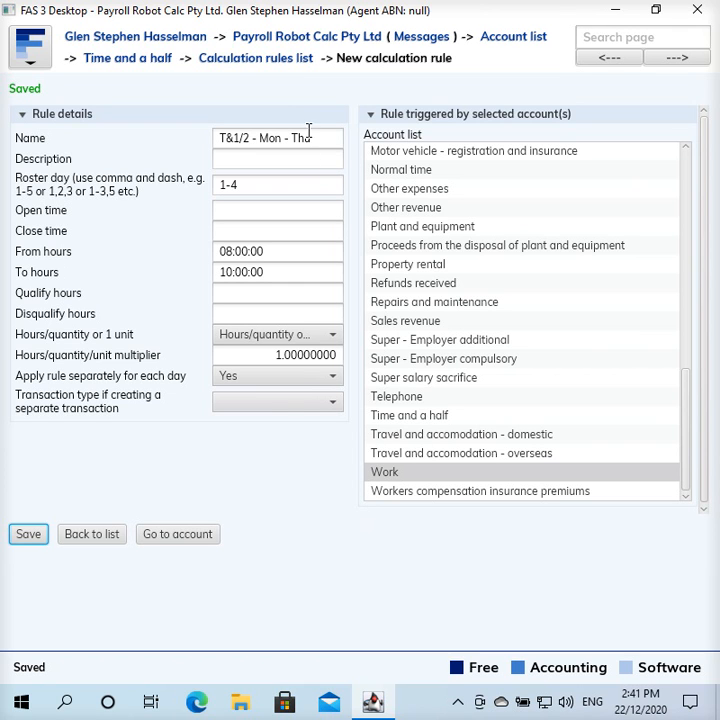
Create another calculation rule for the account named "T&1/2 - Fri" with roster day 5
click(298, 62)
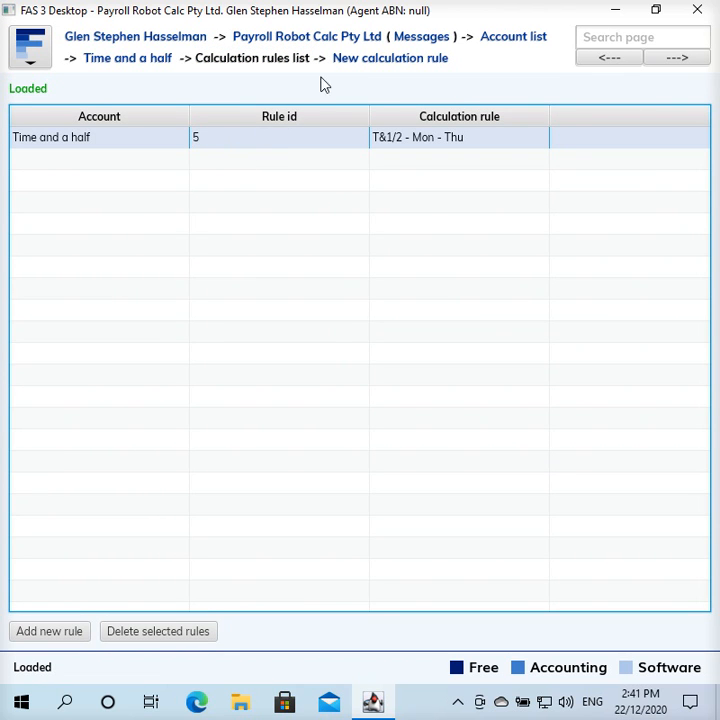
click(360, 62)
click(309, 133)
text(T&1/2 )
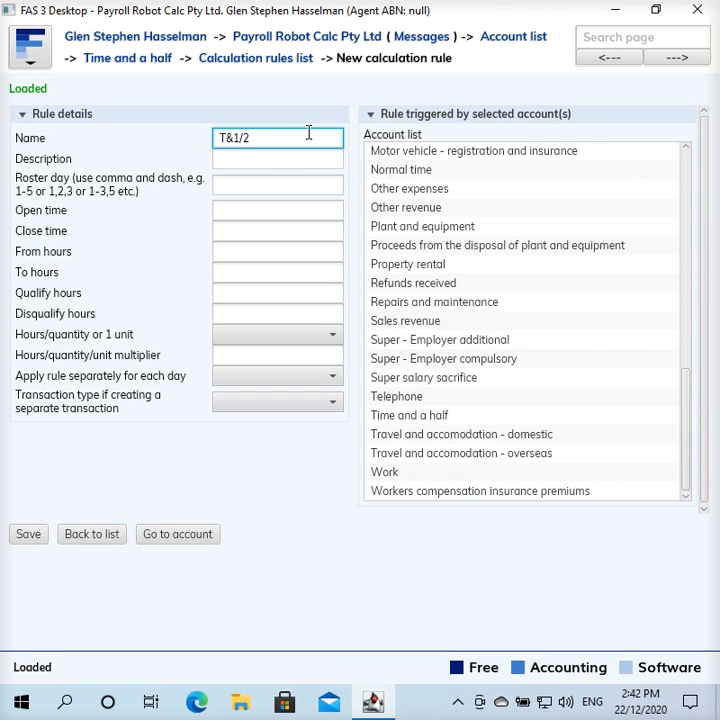
text(- Fri)
click(257, 186)
text(5)
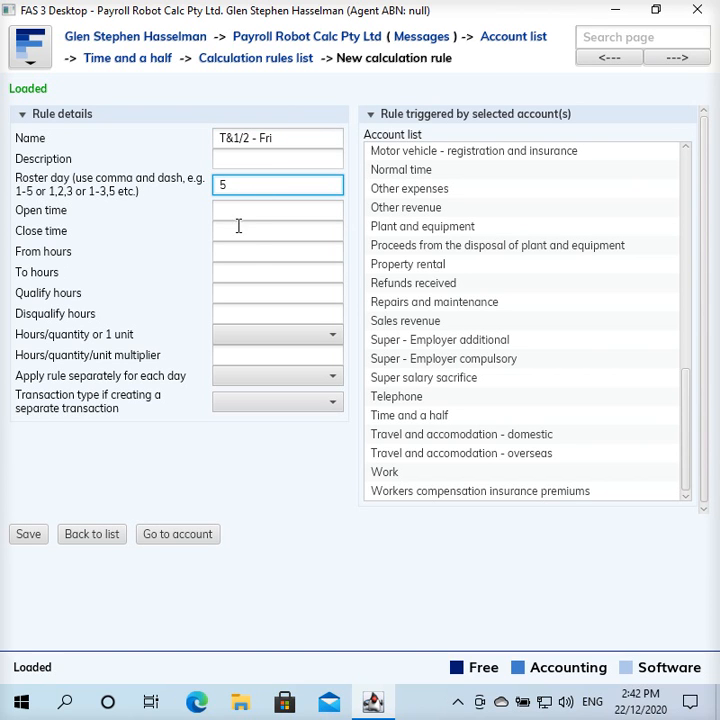
Have the Friday rule triggered by the Work account, from hours 06:00 to hours 08:00
click(250, 255)
click(415, 456)
click(408, 474)
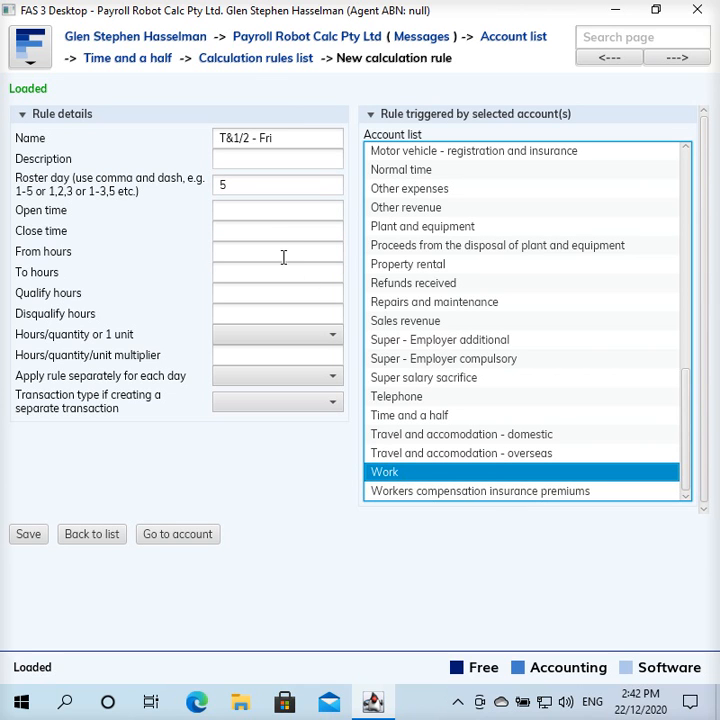
click(245, 252)
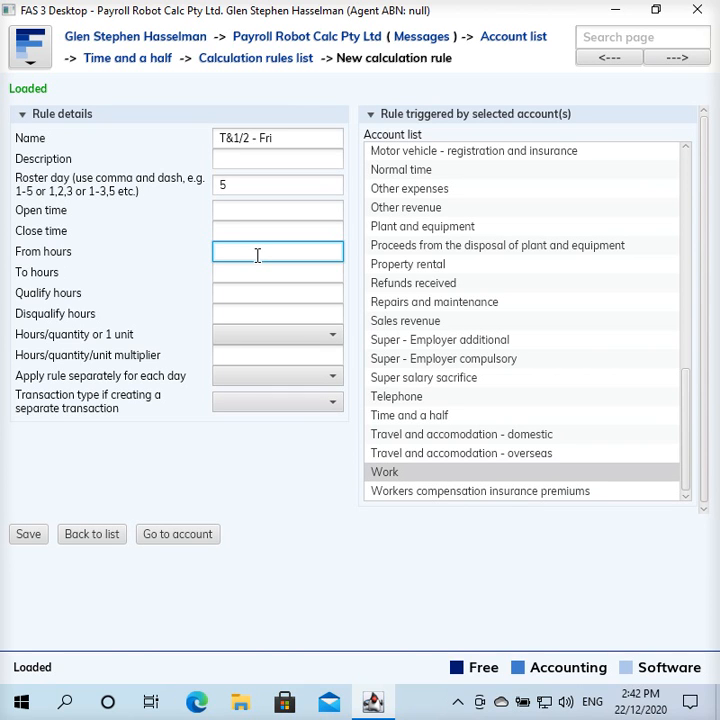
text(06:00)
key(Tab)
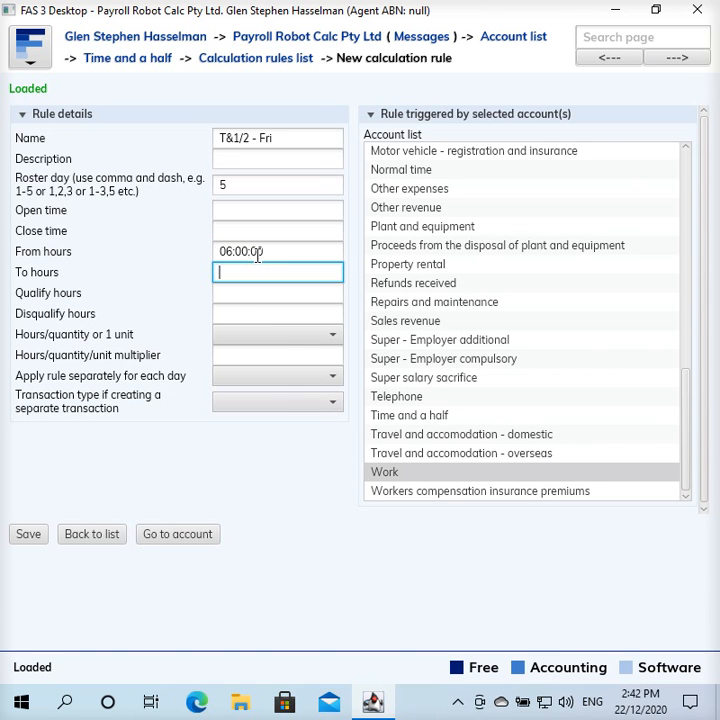
text(08:00)
key(Tab)
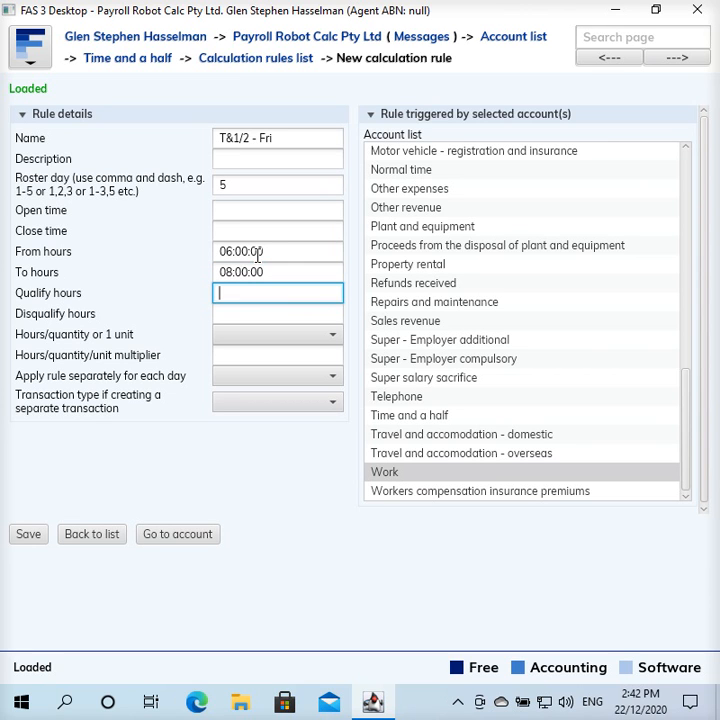
Base the Friday rule on "Hours/quantity of matched rule" with multiplier 1, apply it separately for each day, and save it
click(253, 343)
click(262, 377)
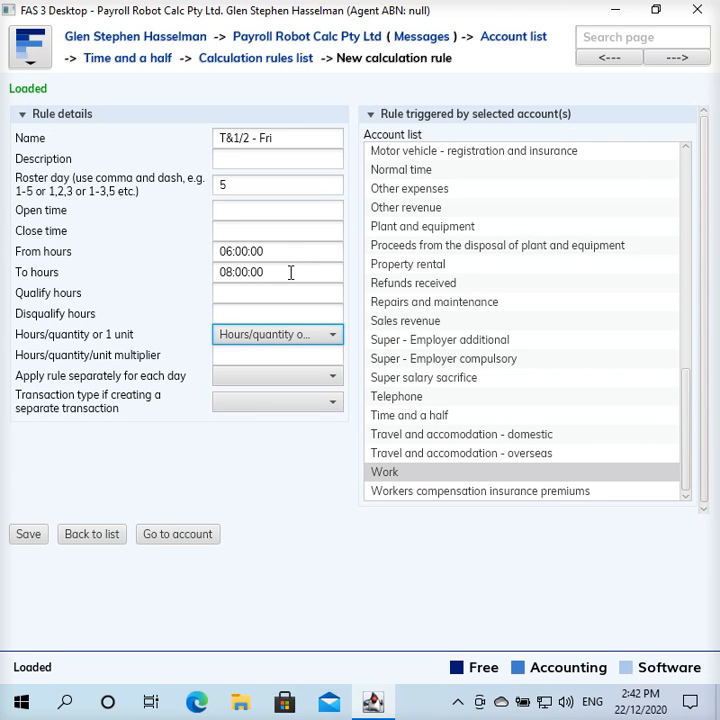
click(255, 352)
text(1)
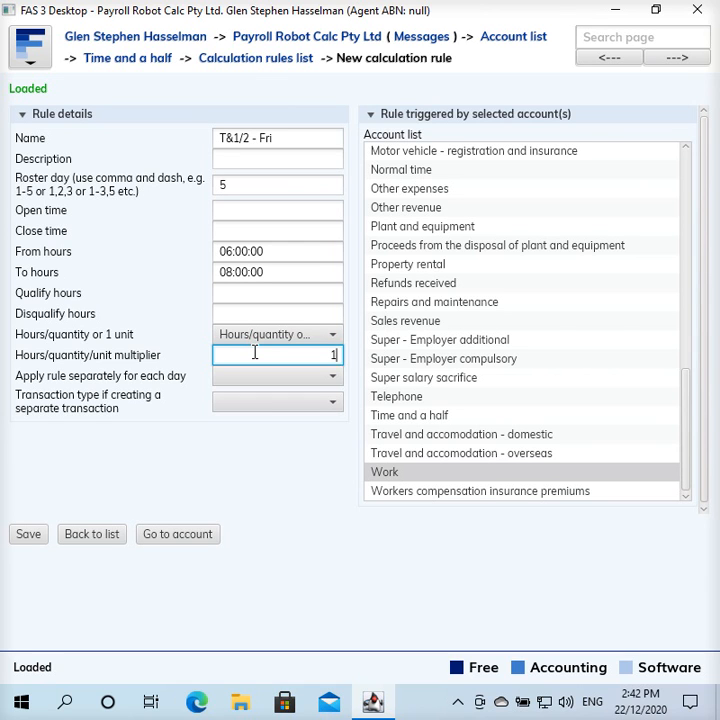
key(Tab)
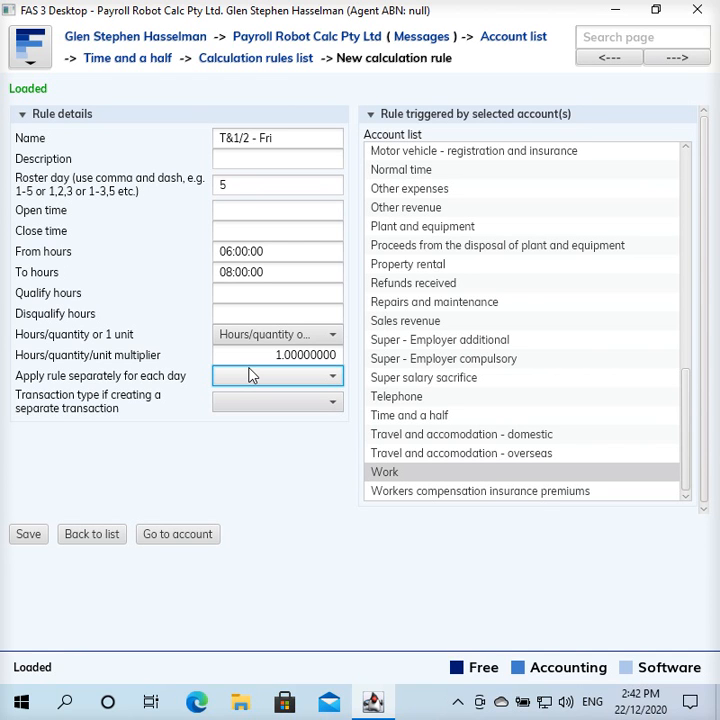
click(252, 375)
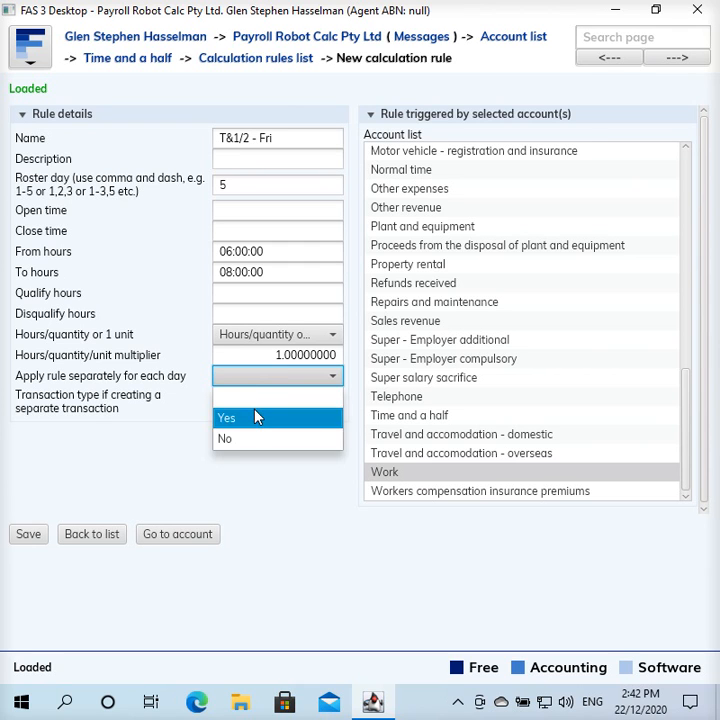
click(255, 417)
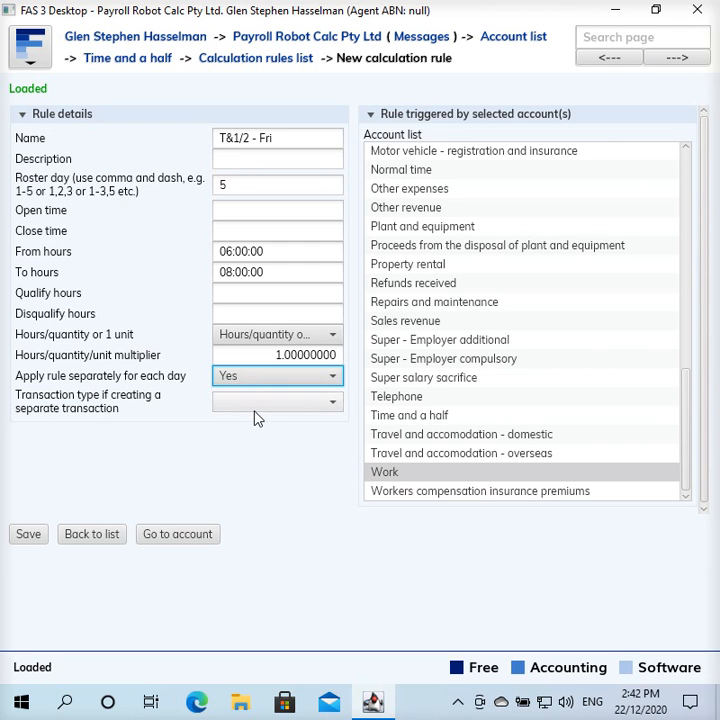
click(37, 538)
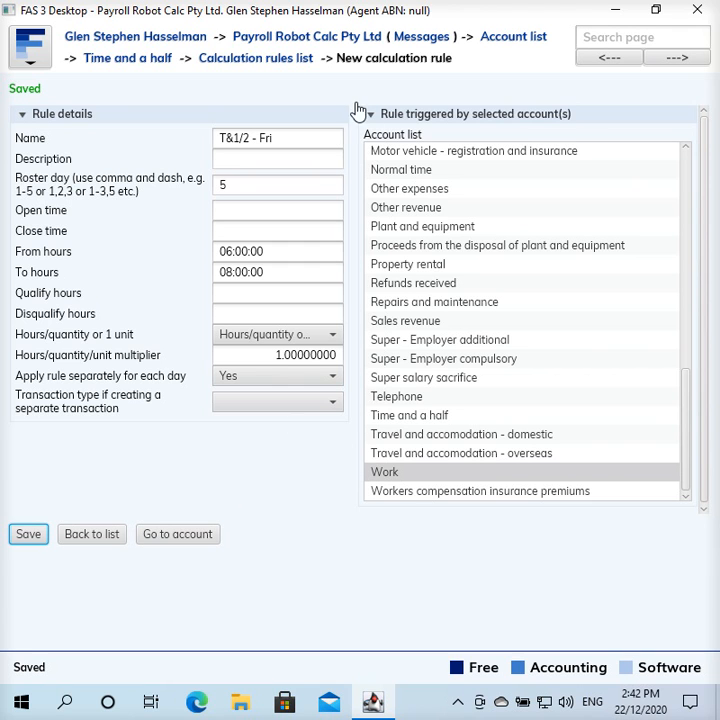
Return to the calculation rules list and review the Monday to Thursday and Friday time-and-a-half rules
click(300, 62)
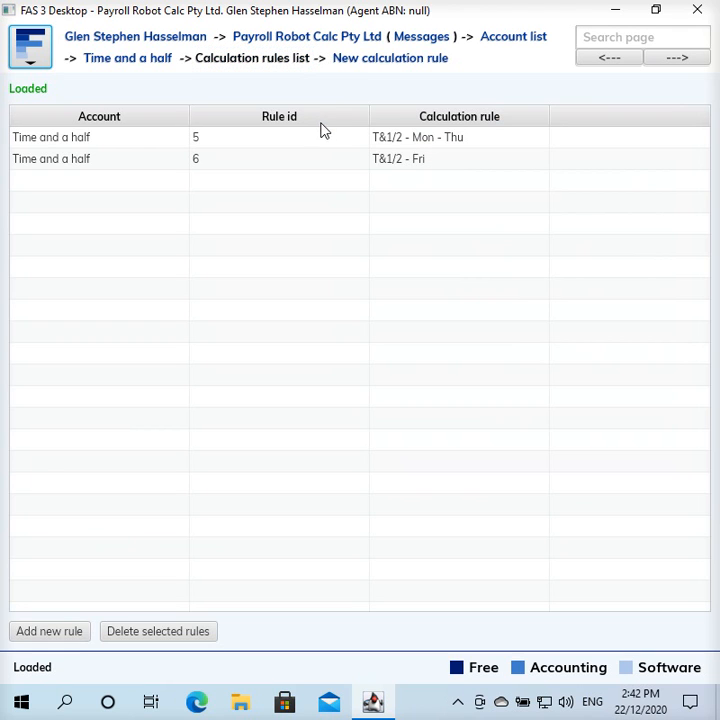
click(275, 145)
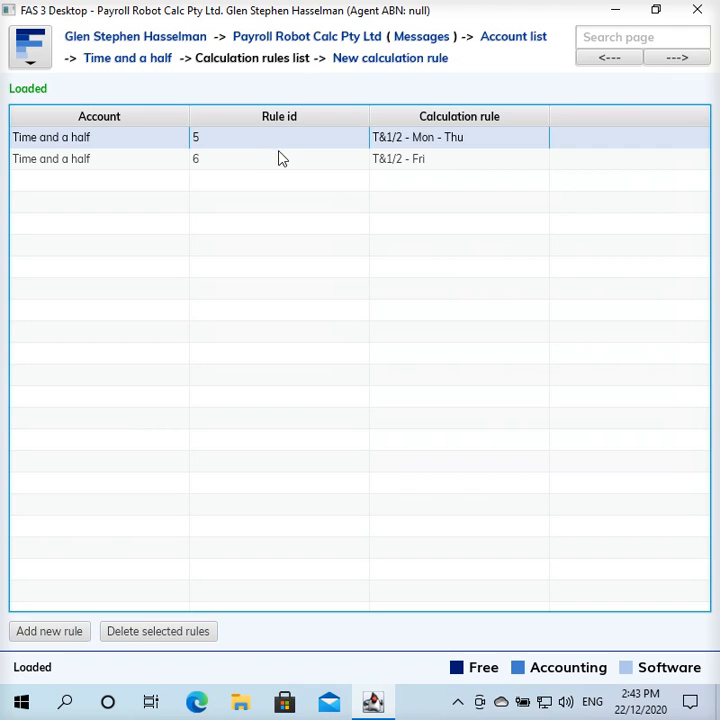
click(281, 160)
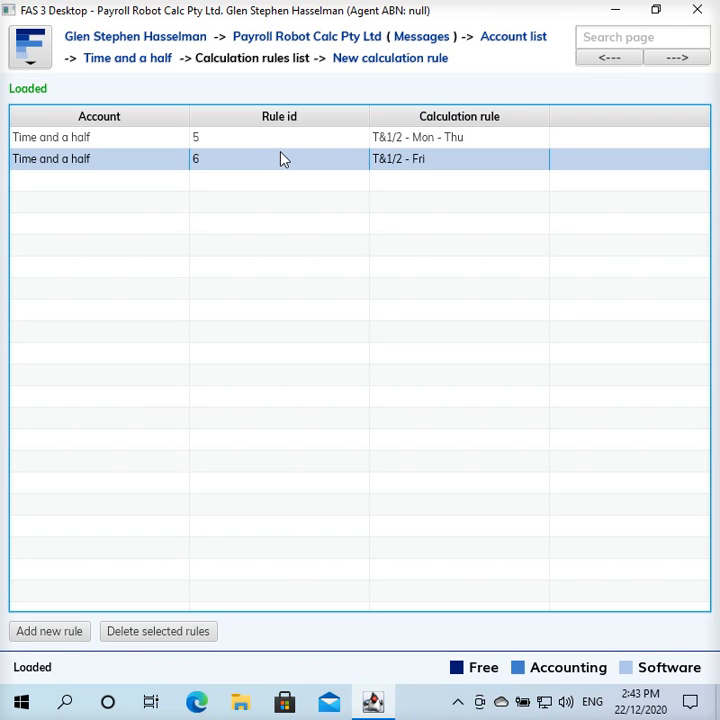
click(302, 146)
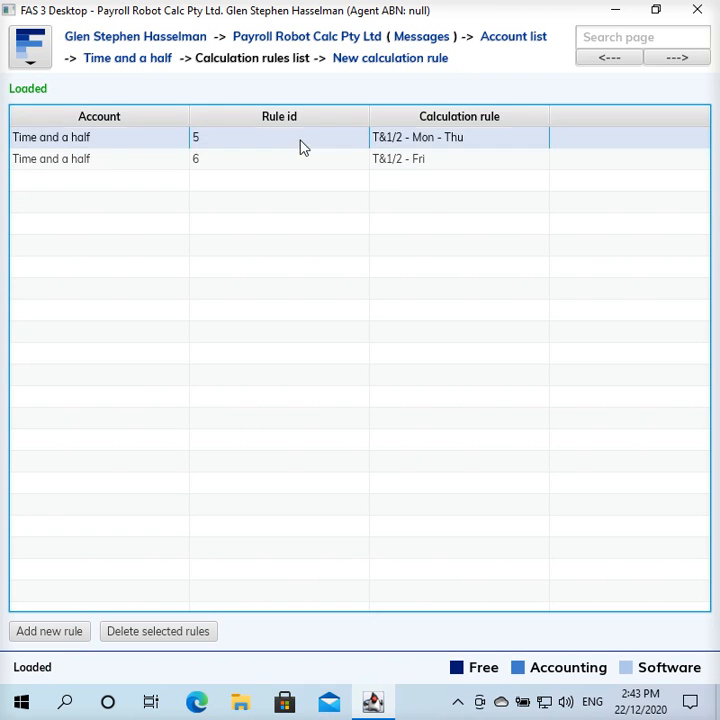
click(297, 164)
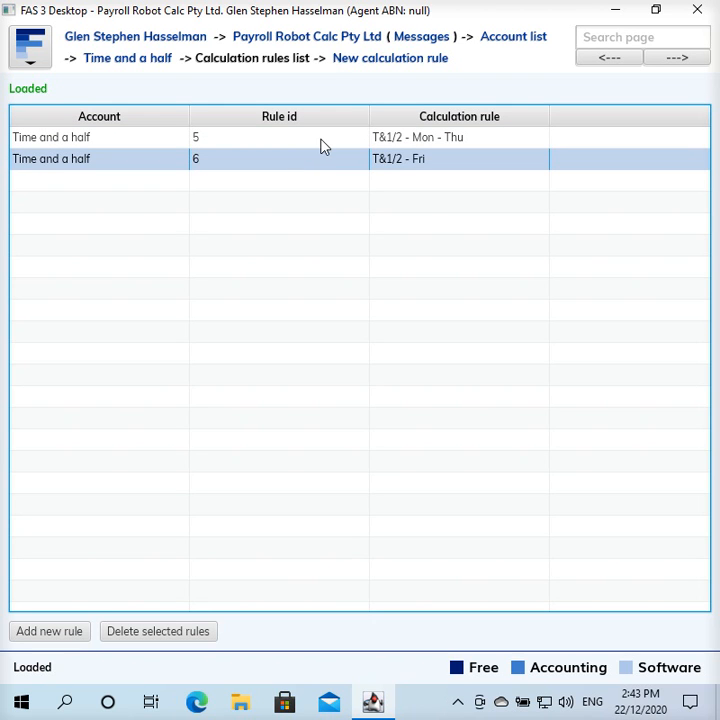
Open the 15 Dec 2020 pay slip in the pay slip batch for the week ended 13 Dec 2020
click(347, 42)
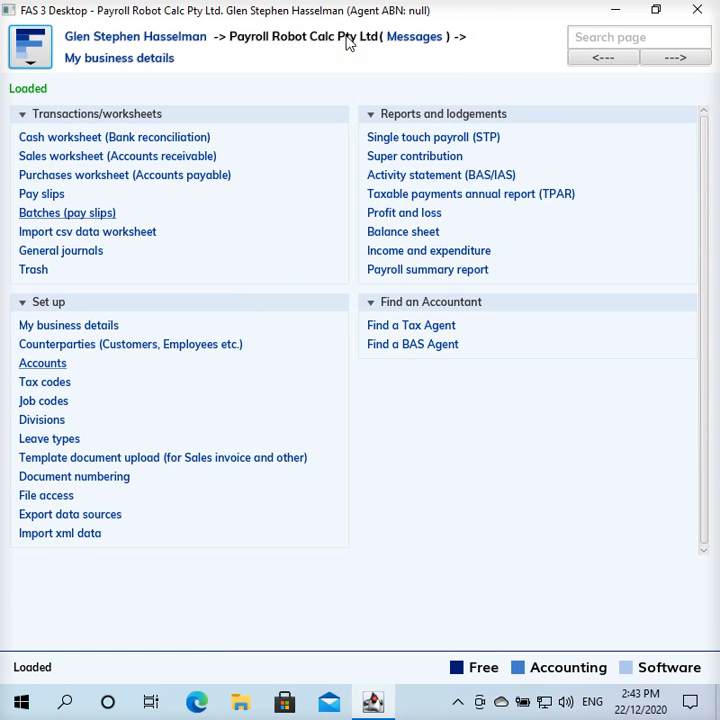
click(97, 216)
double_click(186, 140)
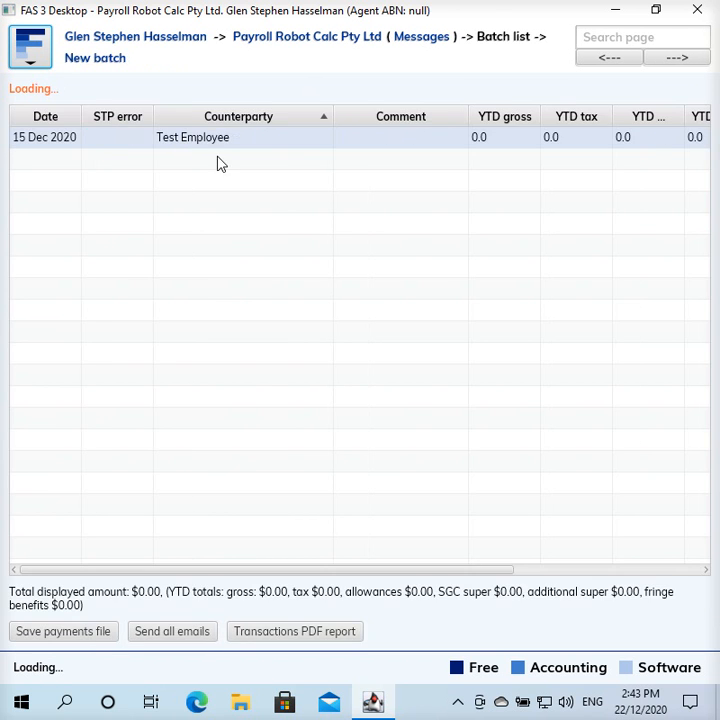
double_click(217, 161)
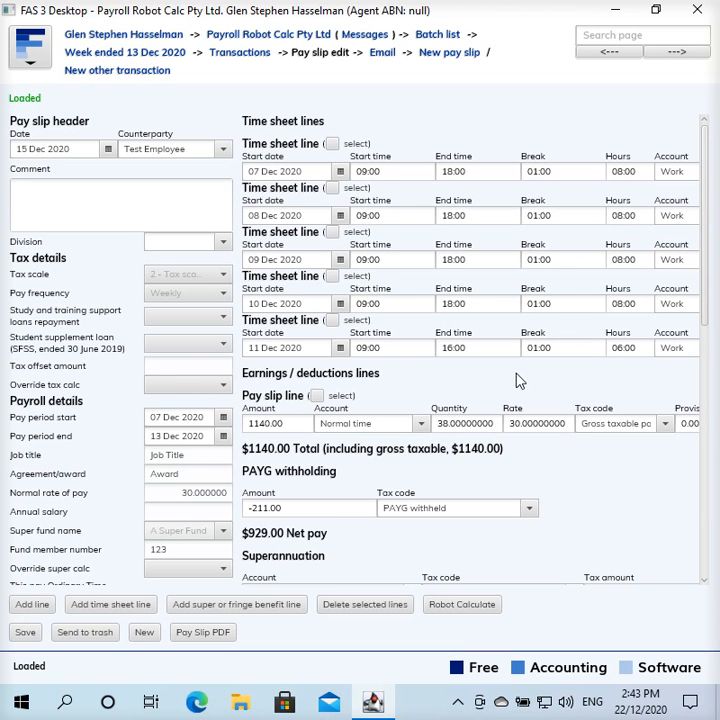
Set the 07 Dec 2020 time sheet line's end time to 19:00, robot-calculate the pay slip, and check the time-and-a-half line
click(640, 178)
double_click(640, 178)
click(480, 180)
double_click(480, 180)
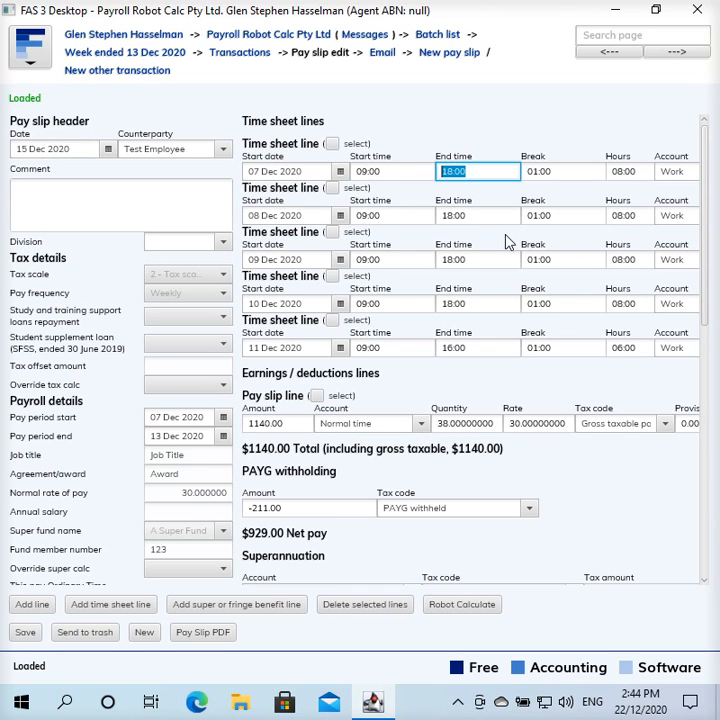
text(19)
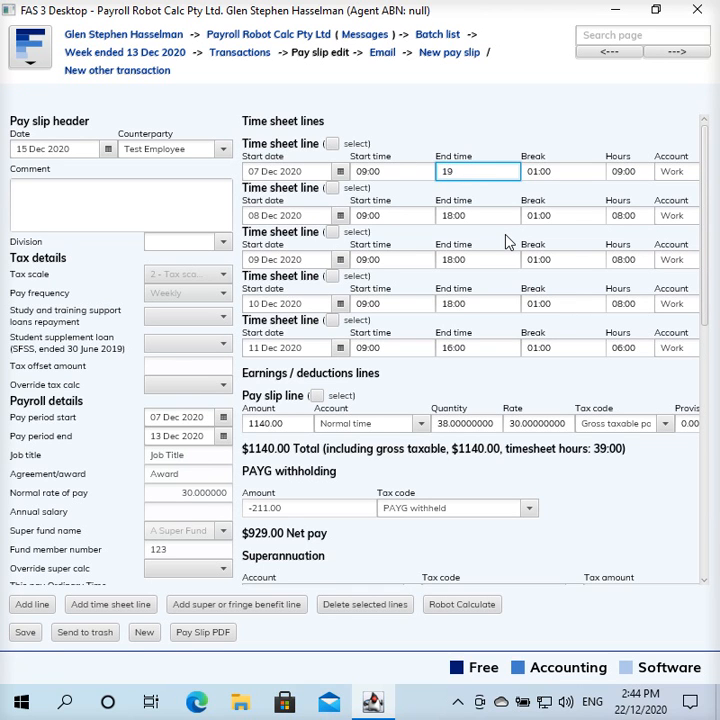
key(Tab)
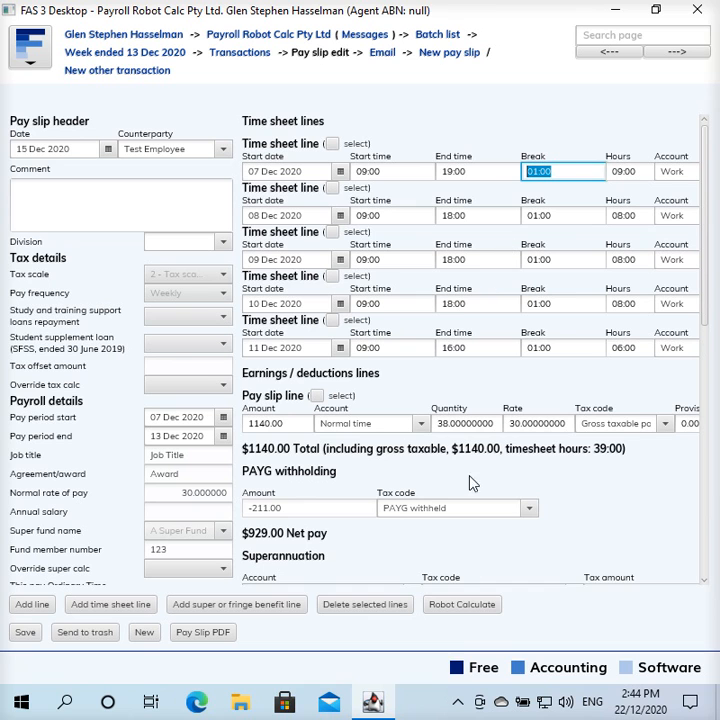
click(452, 605)
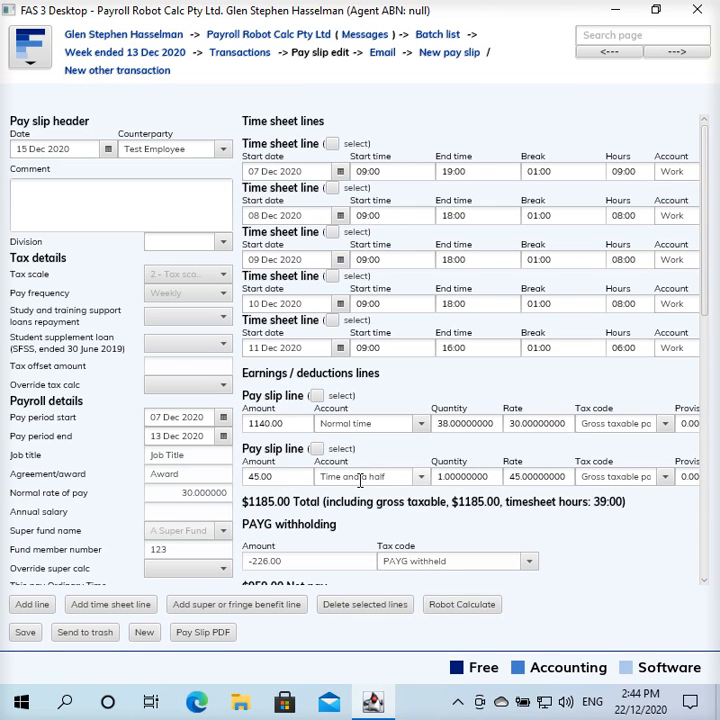
mouse_move(497, 477)
mouse_down()
mouse_move(438, 472)
mouse_move(497, 469)
mouse_up()
click(553, 477)
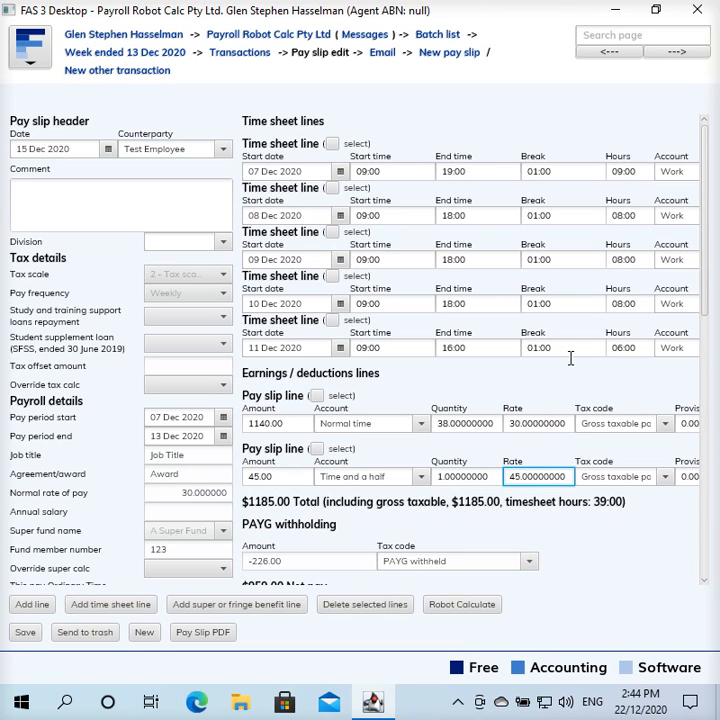
Set the 11 Dec 2020 time sheet line's end time to 18:00, recalculate the pay slip, and check the overtime quantity
drag(480, 353, 437, 341)
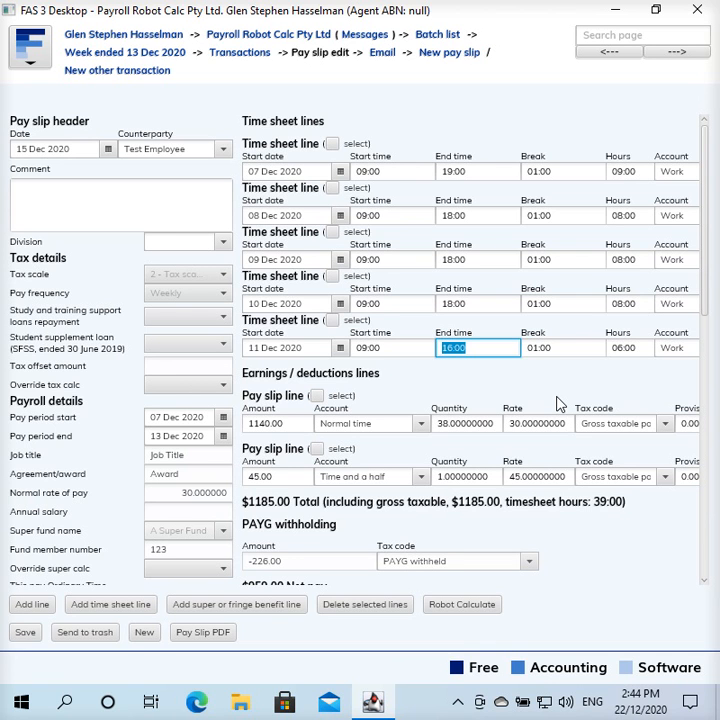
text(18)
key(Tab)
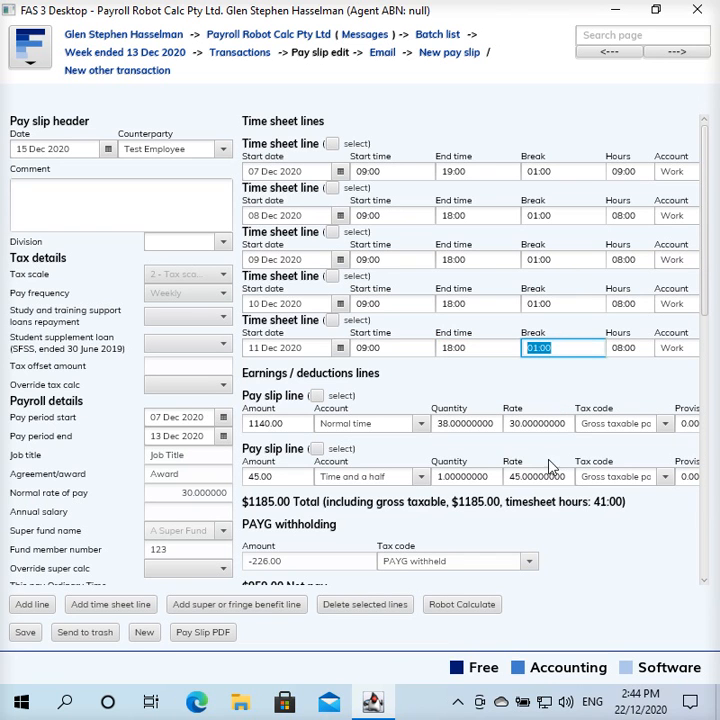
click(464, 606)
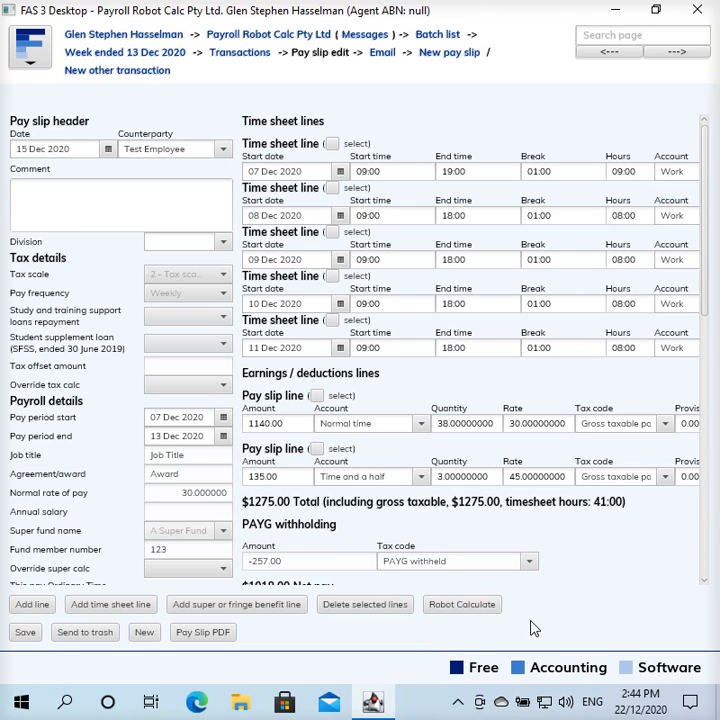
mouse_move(491, 478)
mouse_down()
mouse_move(430, 477)
mouse_move(494, 473)
mouse_up()
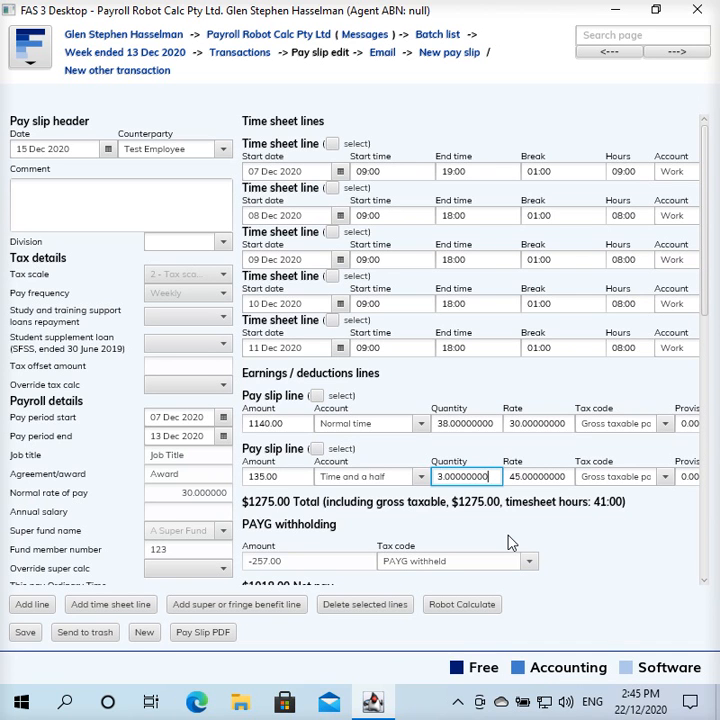
click(554, 536)
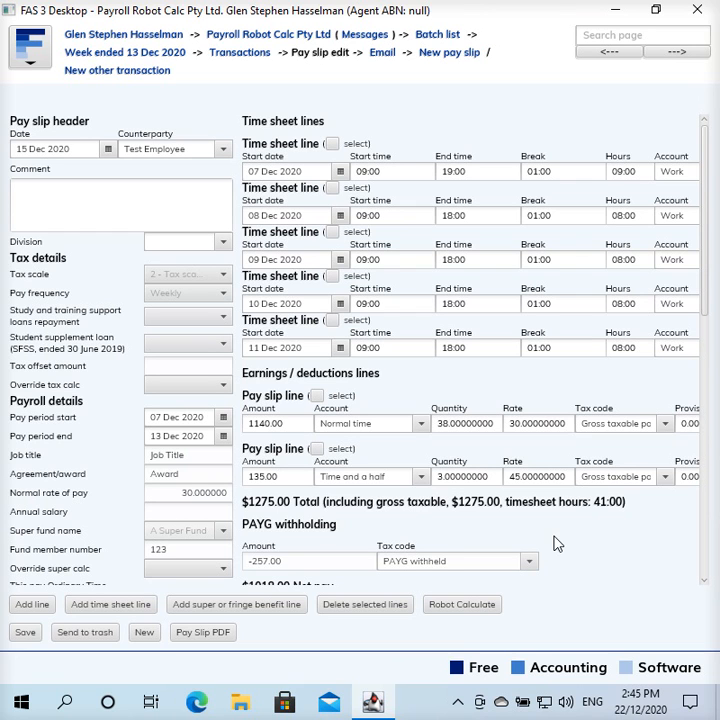